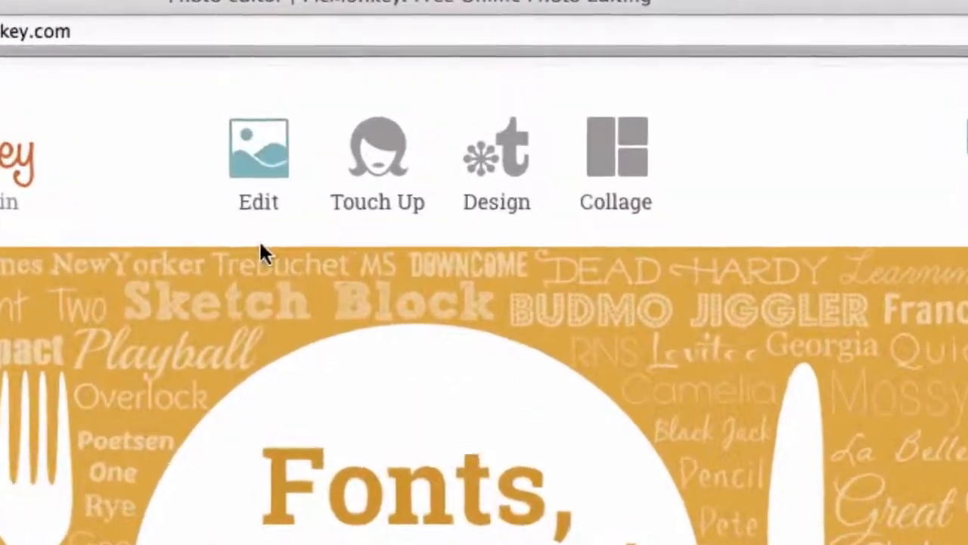
- Examine the photo source and canvas options offered for editing, designing and making a collage
{"action": "mouse_move", "coordinate": [257, 227]}
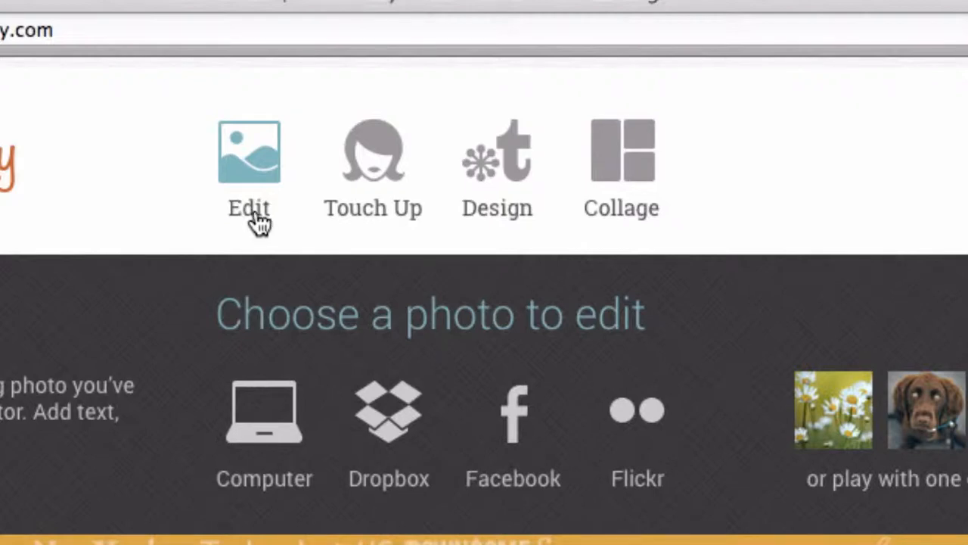
{"action": "mouse_move", "coordinate": [480, 181]}
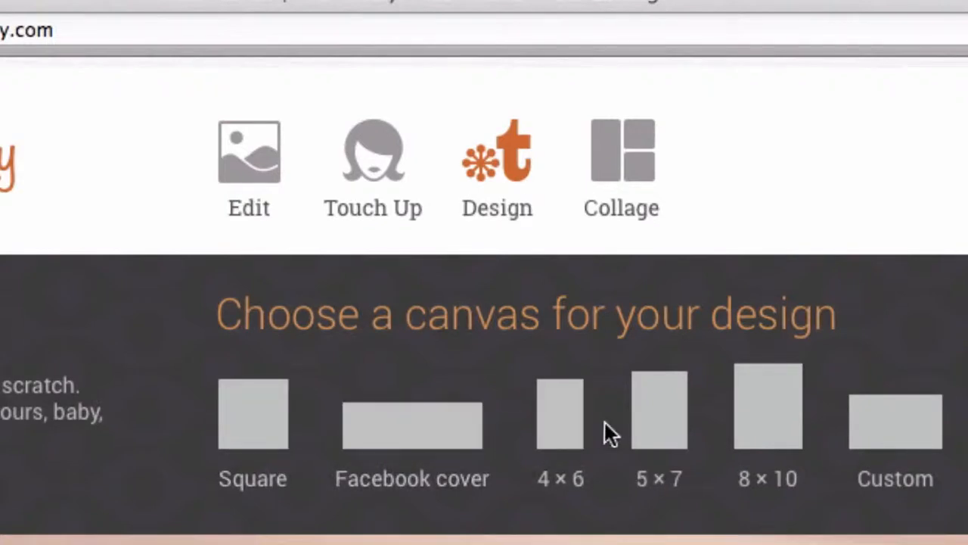
{"action": "mouse_move", "coordinate": [619, 138]}
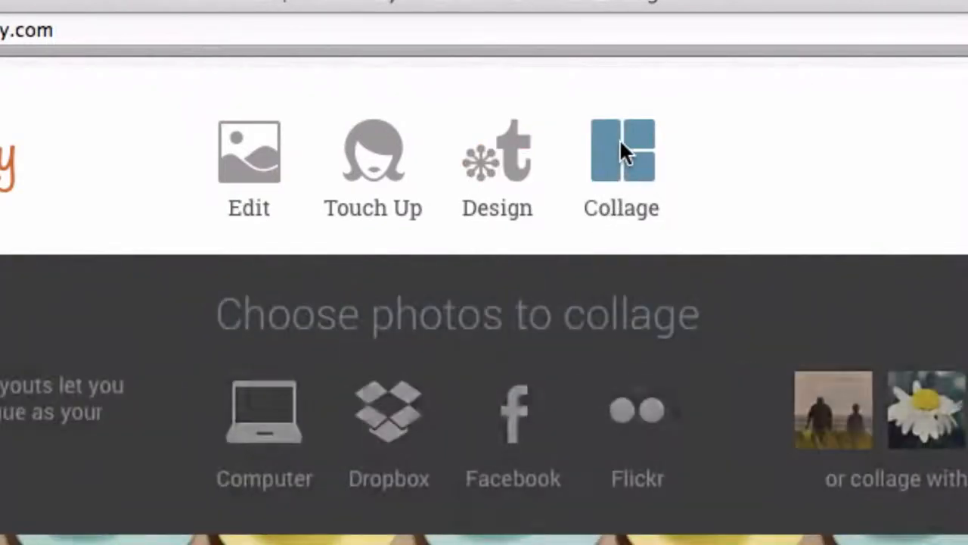
{"action": "mouse_move", "coordinate": [254, 165]}
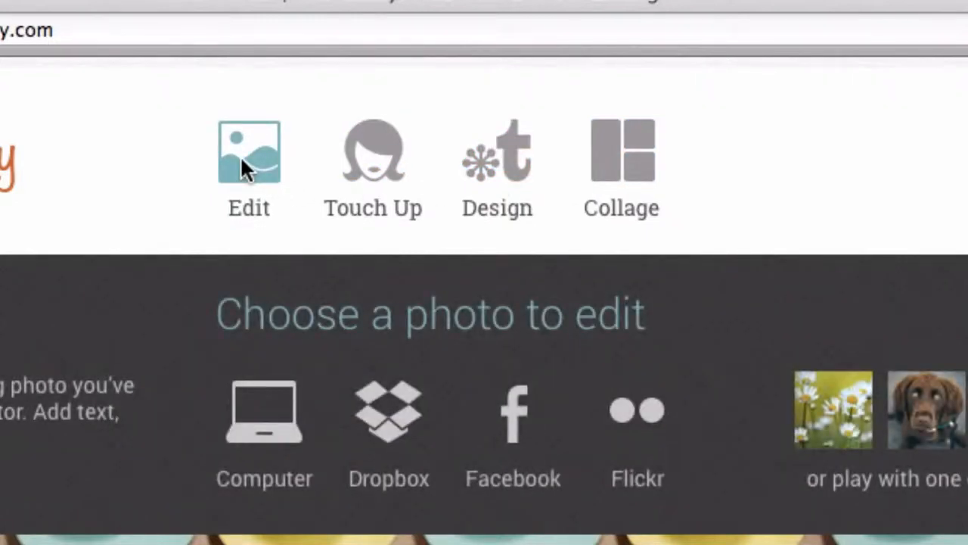
{"action": "left_click", "coordinate": [242, 161]}
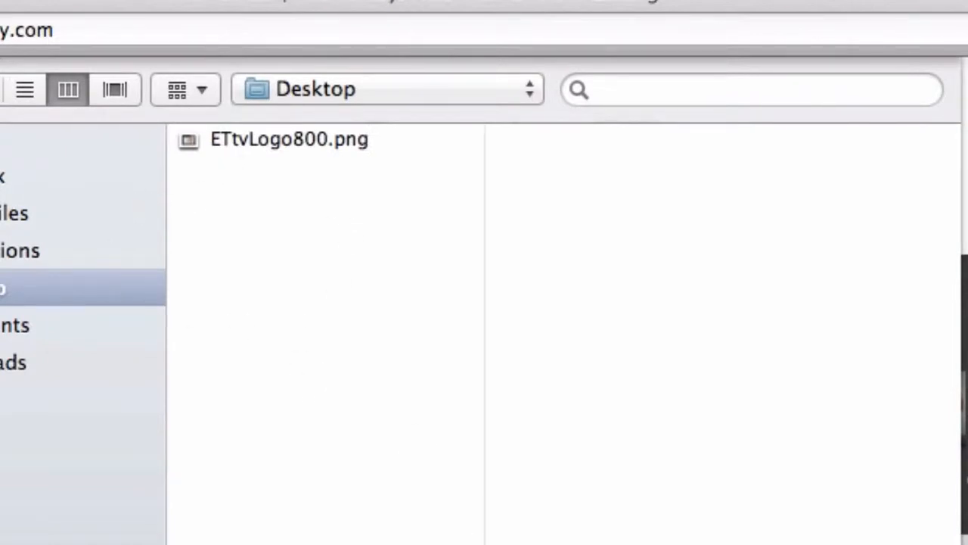
{"action": "key", "text": "Escape"}
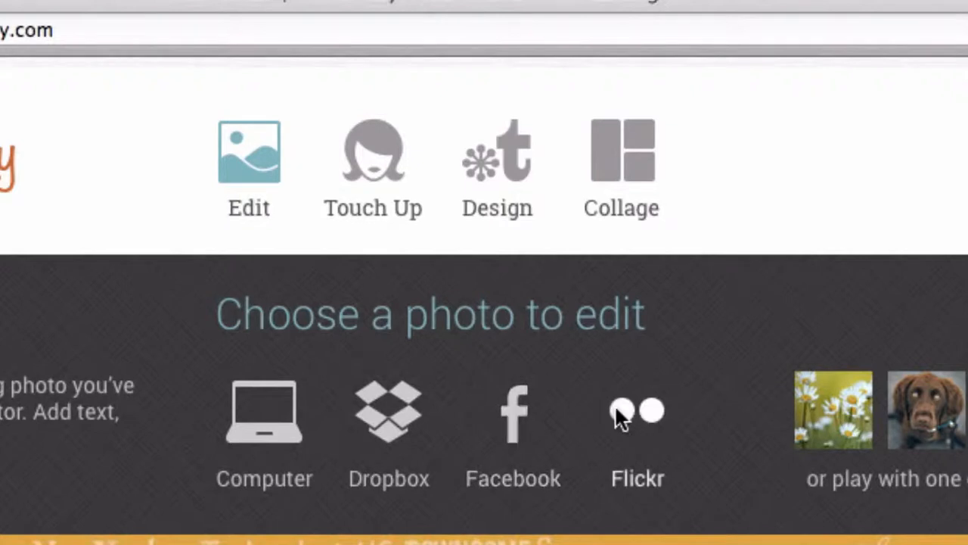
- Open ETtvLogo800.png from the computer's Desktop folder for editing
{"action": "left_click", "coordinate": [275, 402]}
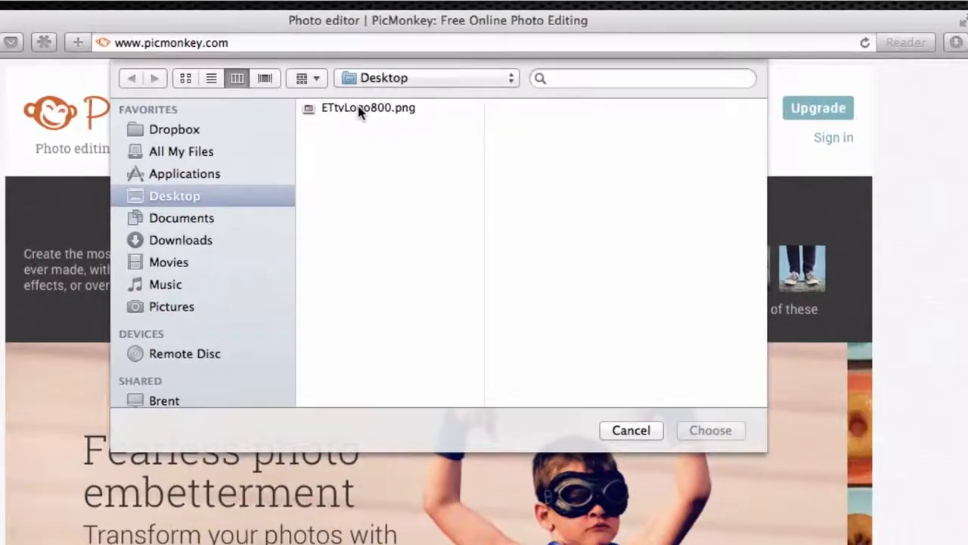
{"action": "left_click", "coordinate": [277, 142]}
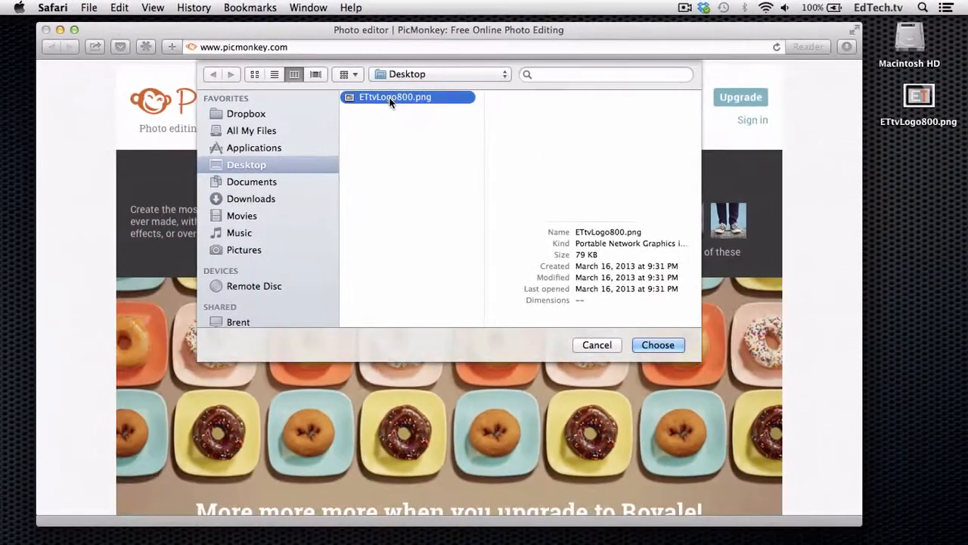
{"action": "left_click", "coordinate": [658, 345]}
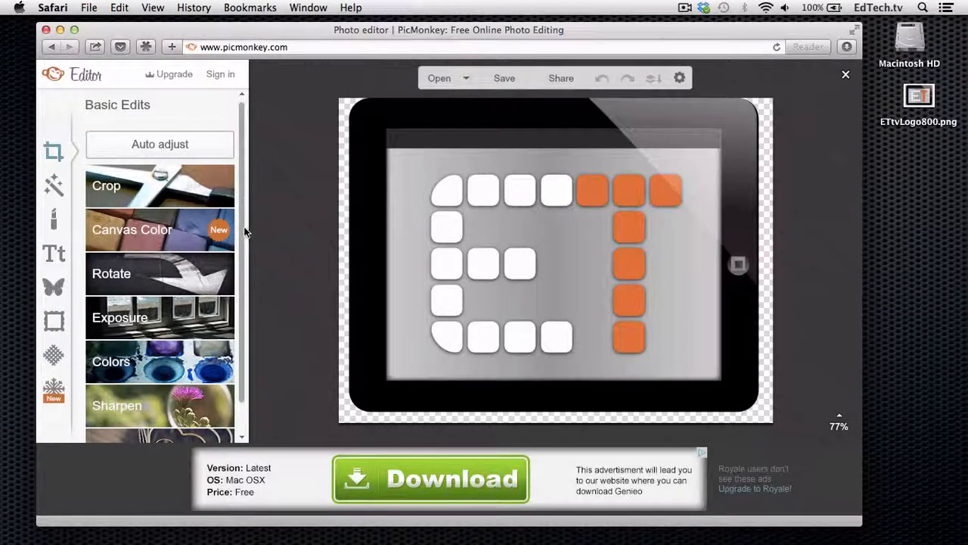
- Try rotating the logo clockwise in four quarter turns and discard the rotation
{"action": "left_click_drag", "start_coordinate": [241, 223], "coordinate": [240, 260]}
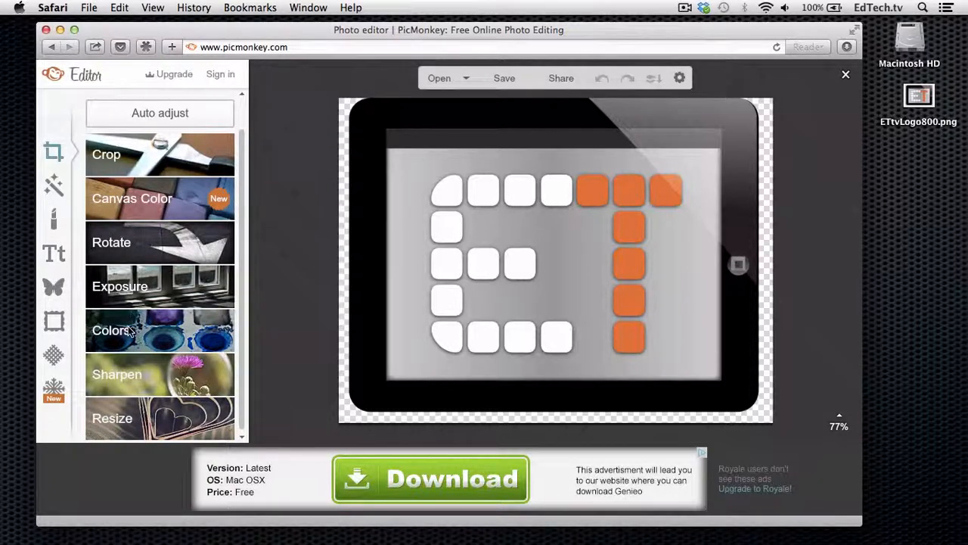
{"action": "left_click", "coordinate": [164, 249]}
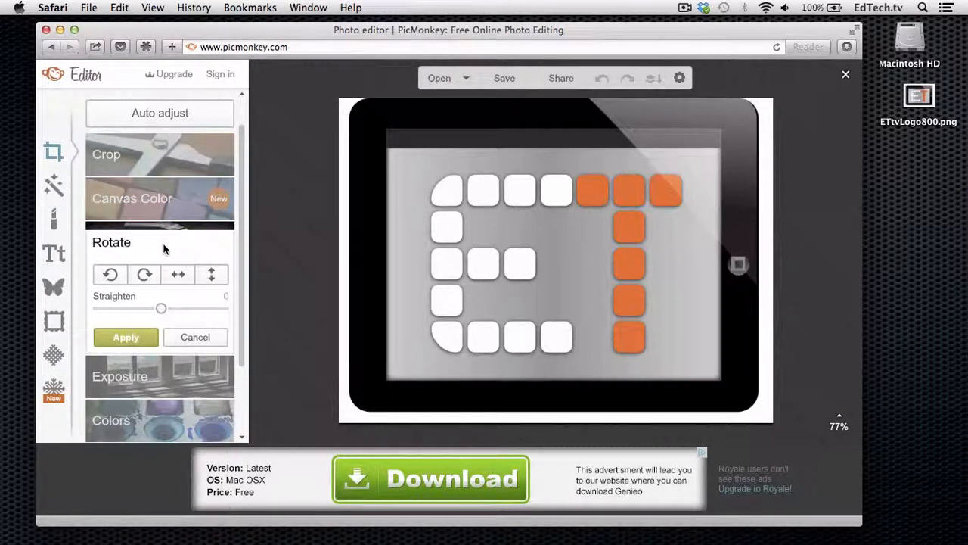
{"action": "left_click", "coordinate": [144, 273]}
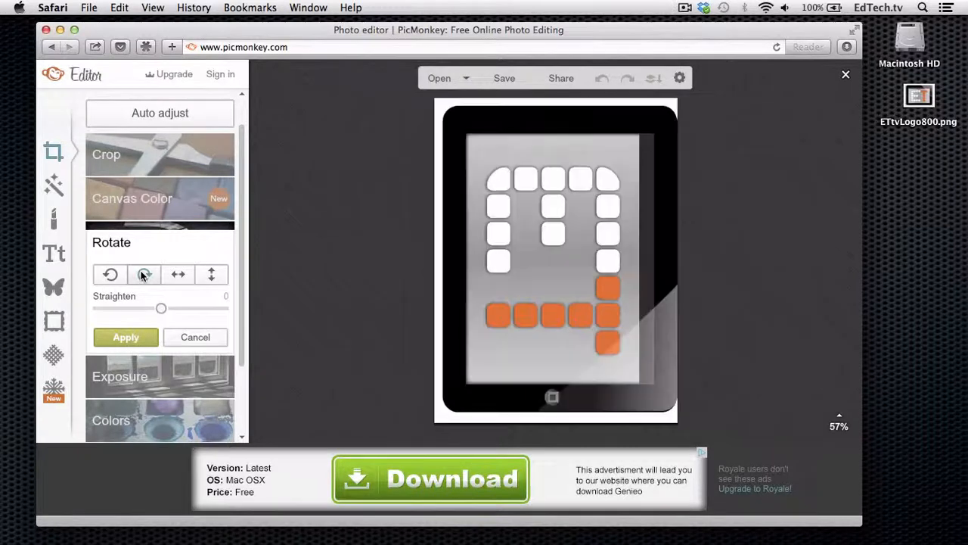
{"action": "left_click", "coordinate": [143, 274]}
{"action": "left_click", "coordinate": [144, 274]}
{"action": "left_click", "coordinate": [144, 275]}
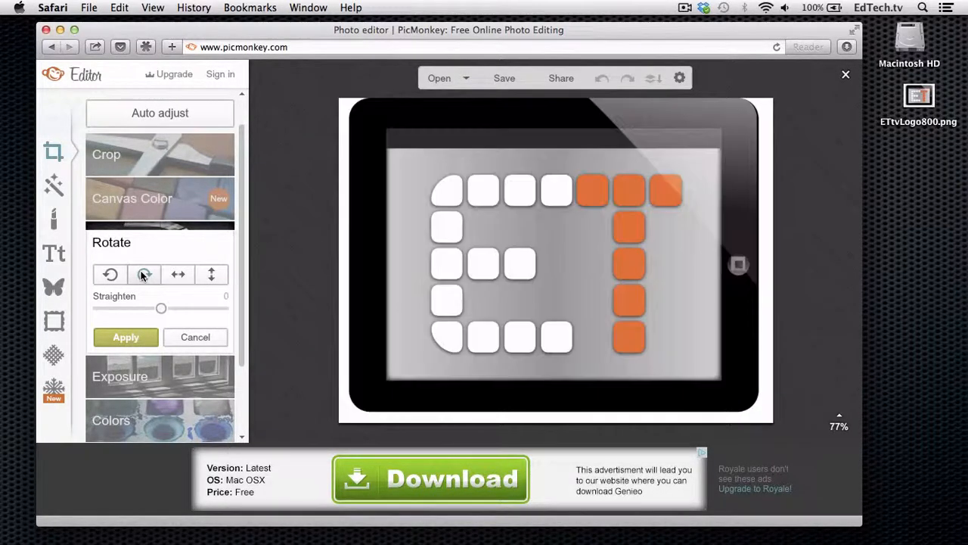
{"action": "left_click", "coordinate": [212, 339]}
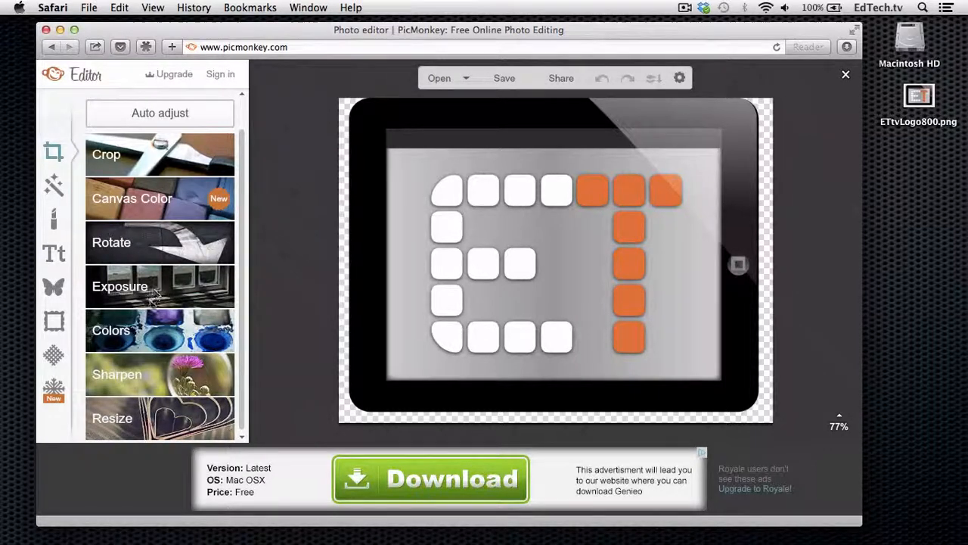
- Resize the logo to a width of 400 pixels with its proportions kept
{"action": "left_click", "coordinate": [117, 429]}
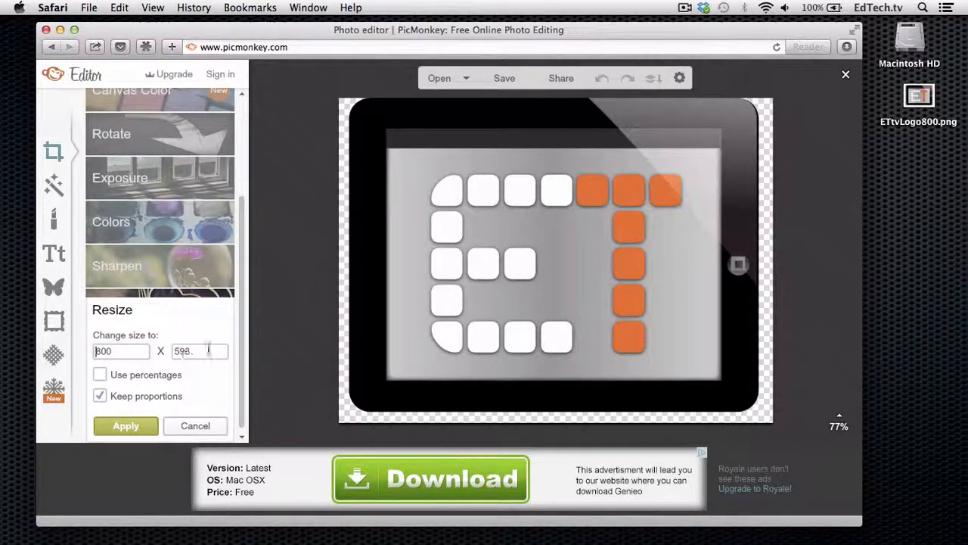
{"action": "left_click", "coordinate": [96, 351]}
{"action": "left_click_drag", "start_coordinate": [96, 351], "coordinate": [113, 351]}
{"action": "left_click_drag", "start_coordinate": [115, 351], "coordinate": [93, 351]}
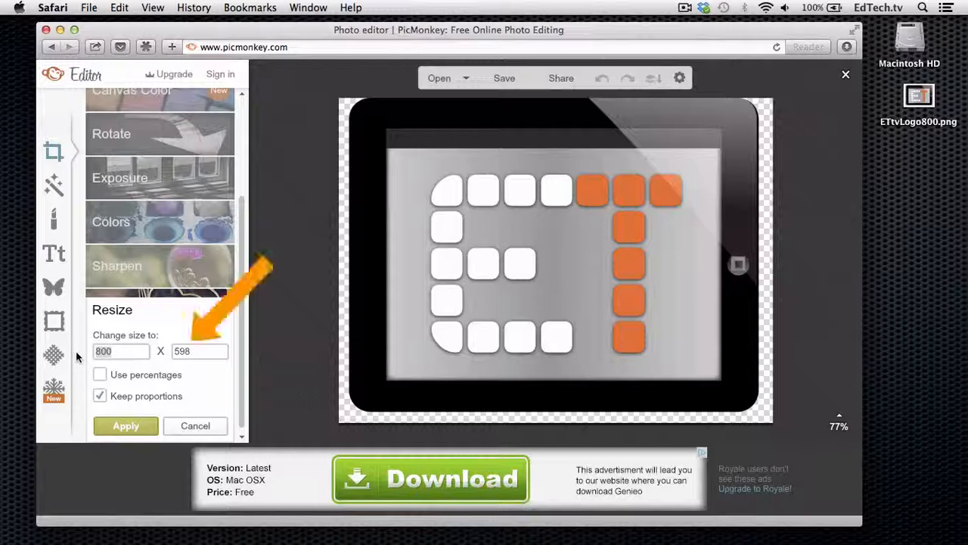
{"action": "type", "text": "400"}
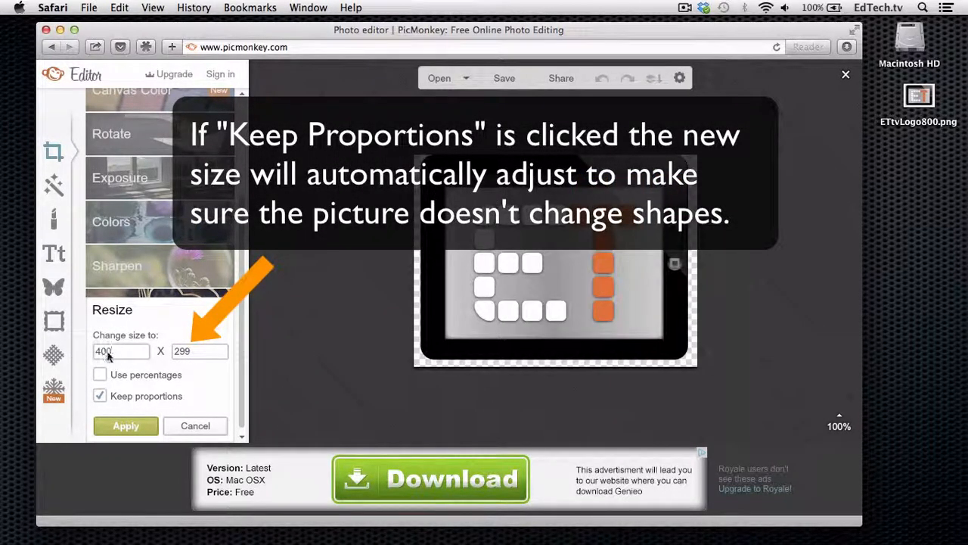
{"action": "left_click", "coordinate": [126, 426]}
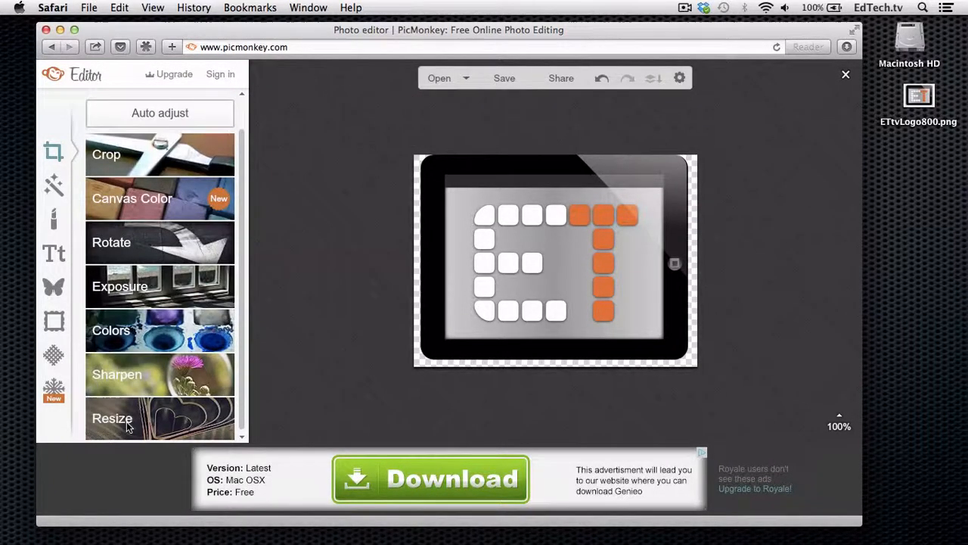
- Save the resized logo to the Desktop as ETtvLogo400 in .png format
{"action": "left_click", "coordinate": [511, 78]}
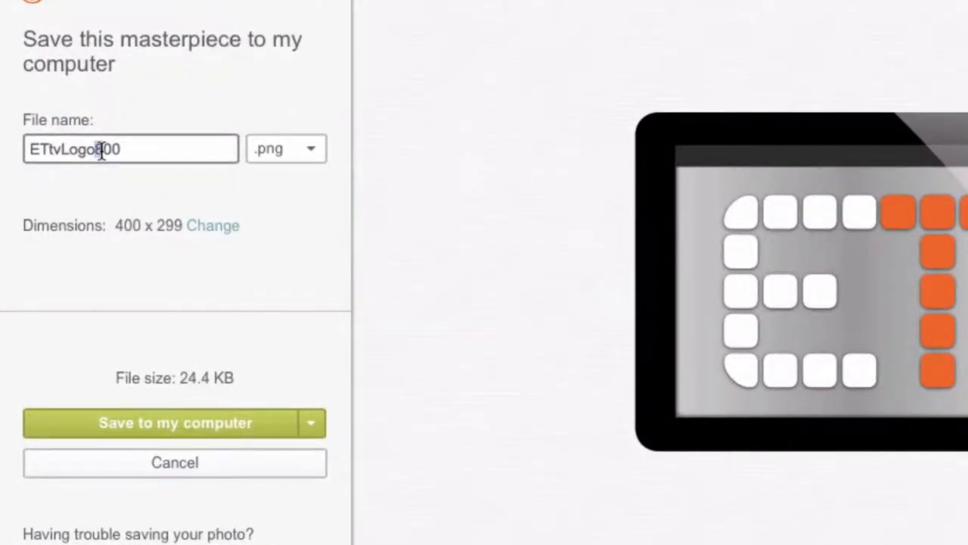
{"action": "type", "text": "4"}
{"action": "left_click", "coordinate": [312, 152]}
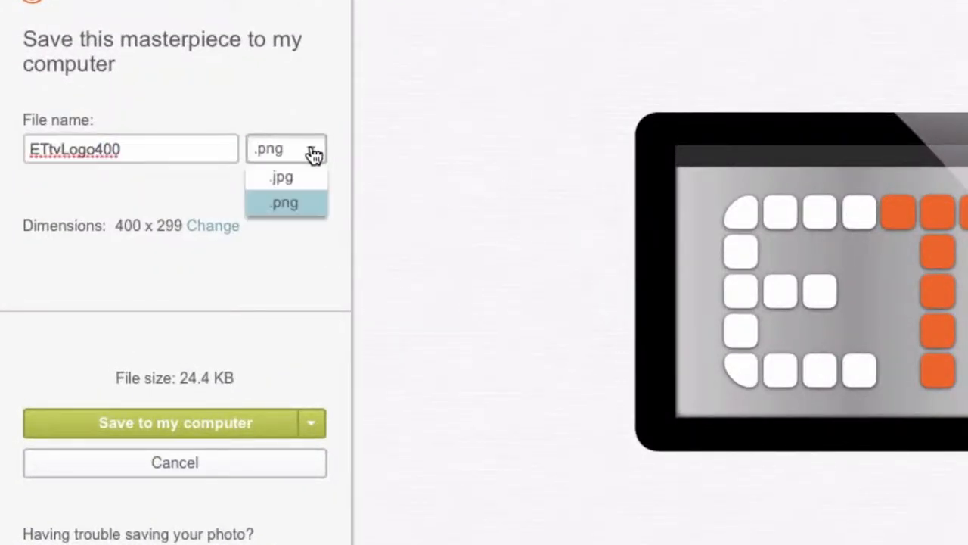
{"action": "left_click", "coordinate": [310, 204]}
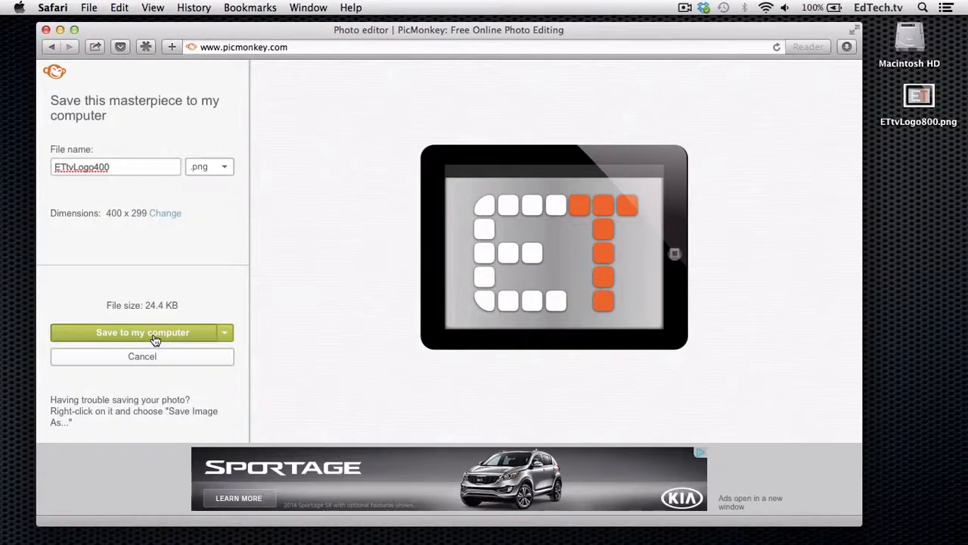
{"action": "left_click", "coordinate": [160, 352]}
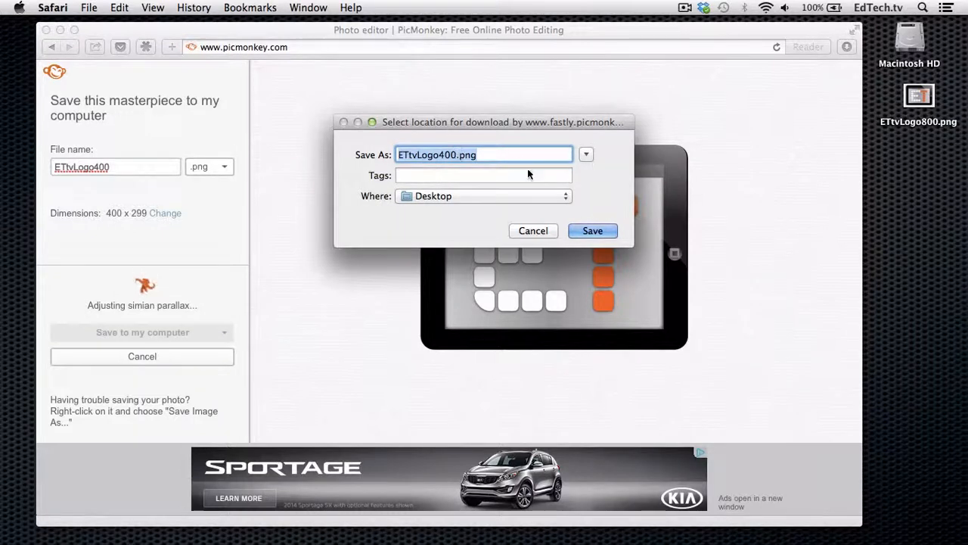
{"action": "left_click", "coordinate": [593, 231]}
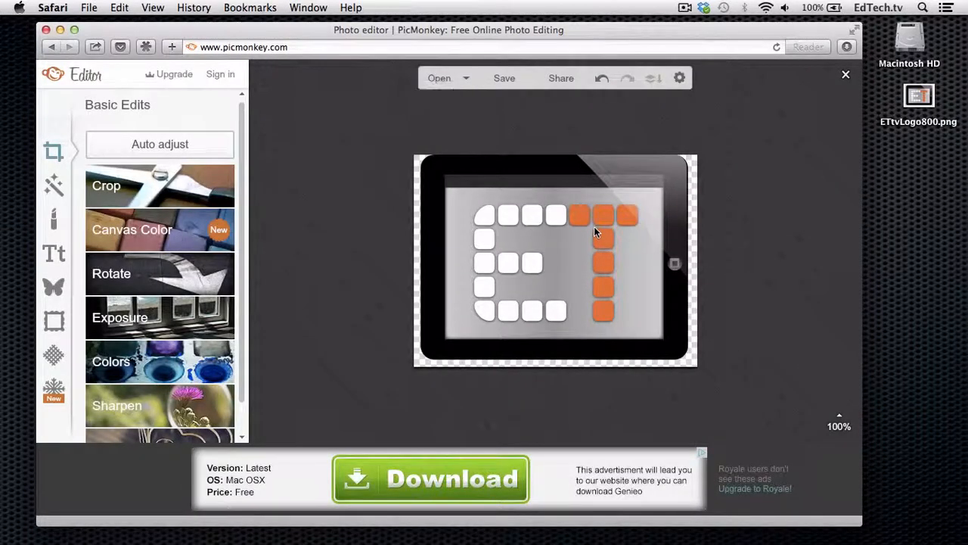
- Preview ETtvLogo800.png and ETtvLogo400.png from the desktop to compare their sizes
{"action": "left_click", "coordinate": [928, 99]}
{"action": "key", "text": "space"}
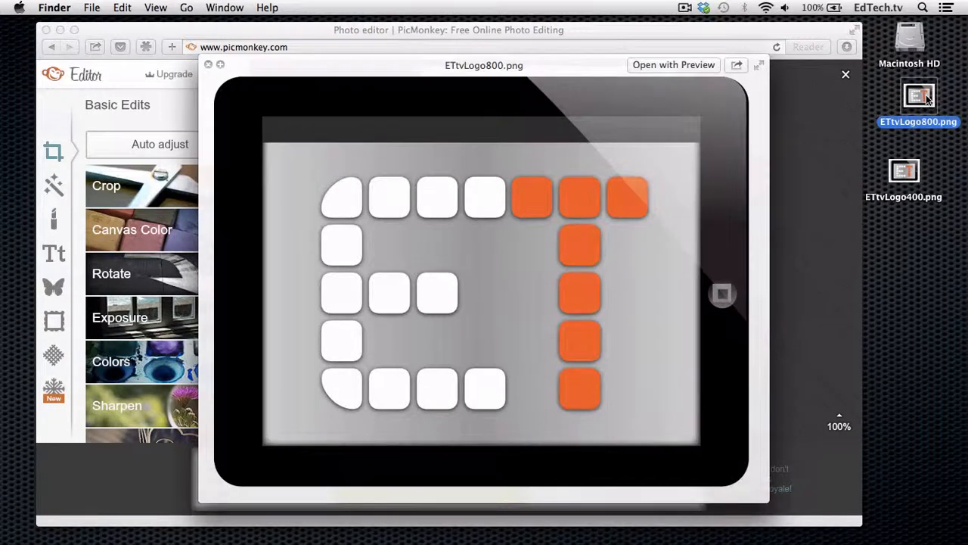
{"action": "key", "text": "space"}
{"action": "left_click", "coordinate": [911, 171]}
{"action": "key", "text": "space"}
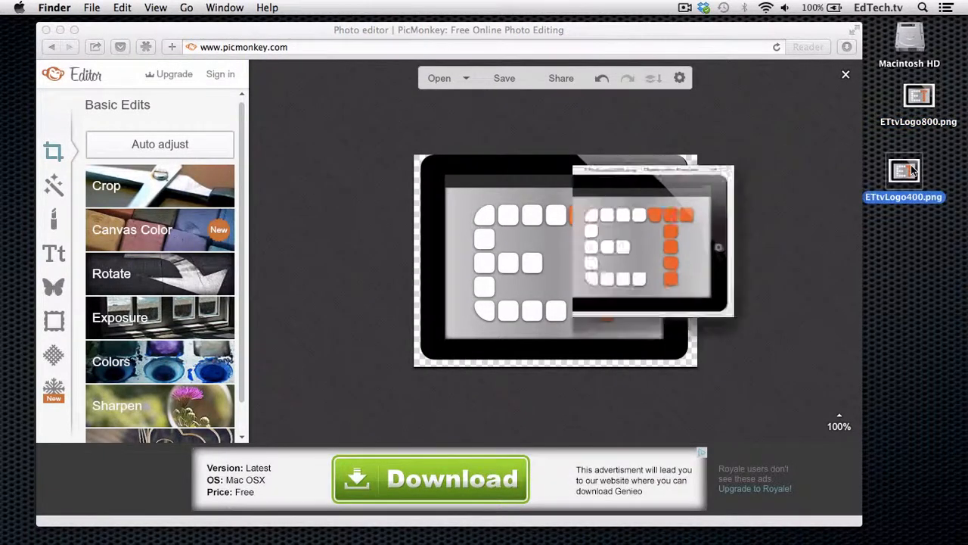
{"action": "key", "text": "space"}
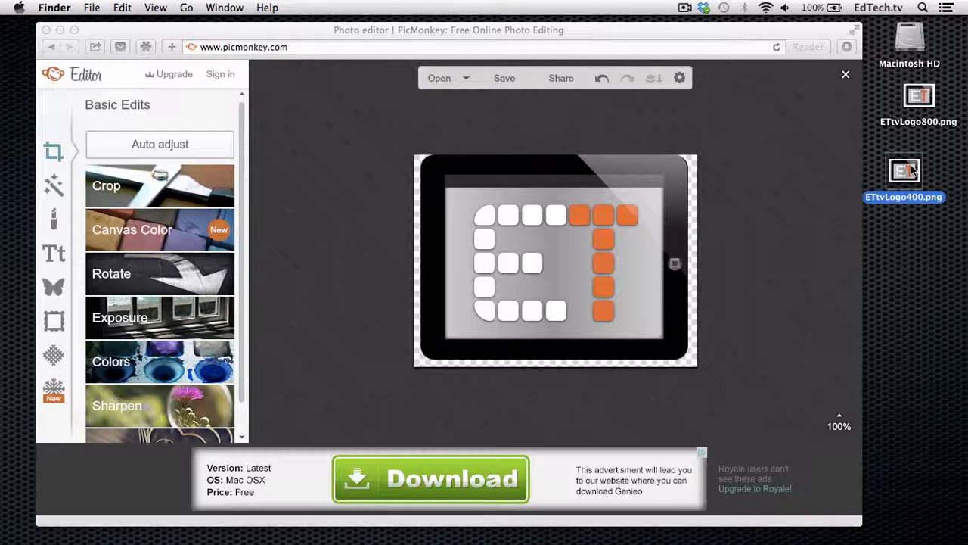
- Return to the photo editor in Safari and try the Intrepid and Dusk effects on the logo, discarding both
{"action": "left_click", "coordinate": [307, 317]}
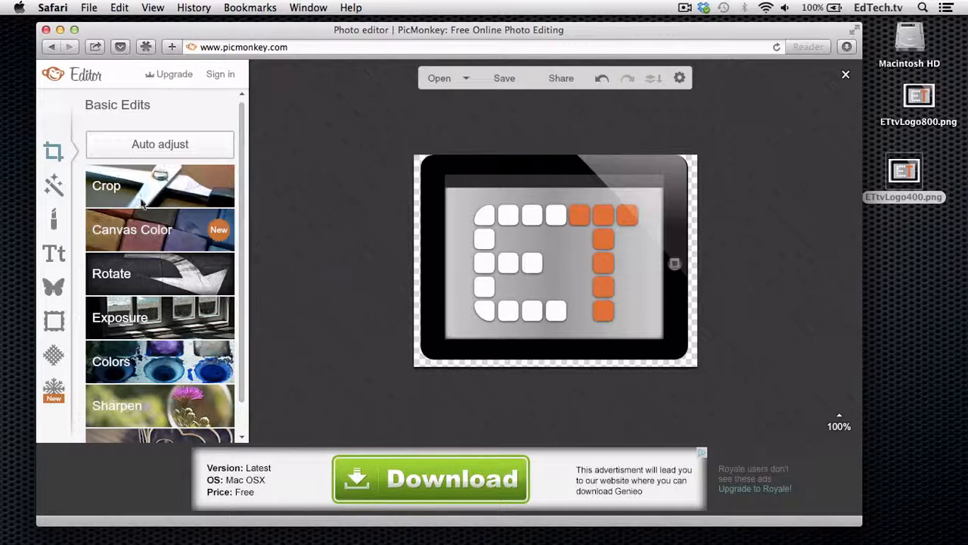
{"action": "left_click", "coordinate": [56, 185]}
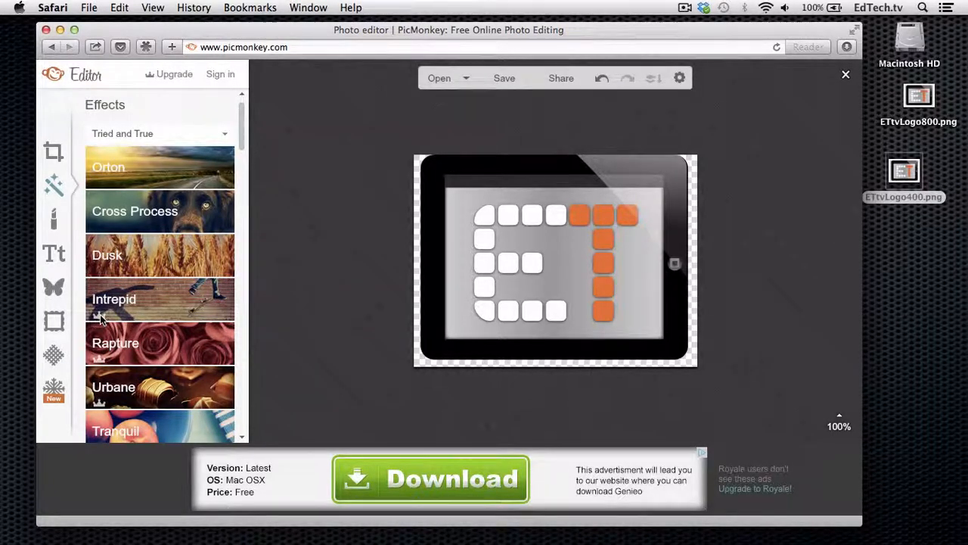
{"action": "left_click", "coordinate": [143, 314]}
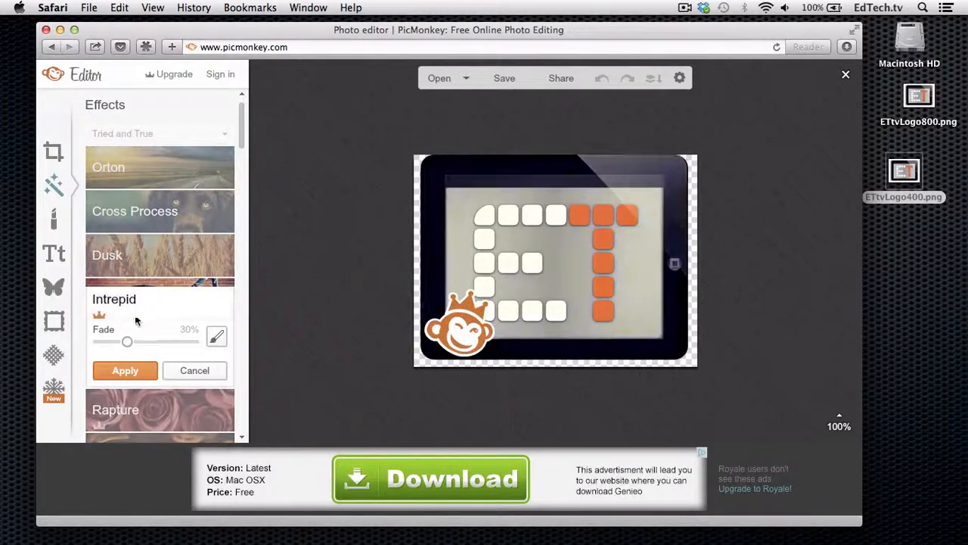
{"action": "mouse_move", "coordinate": [478, 310]}
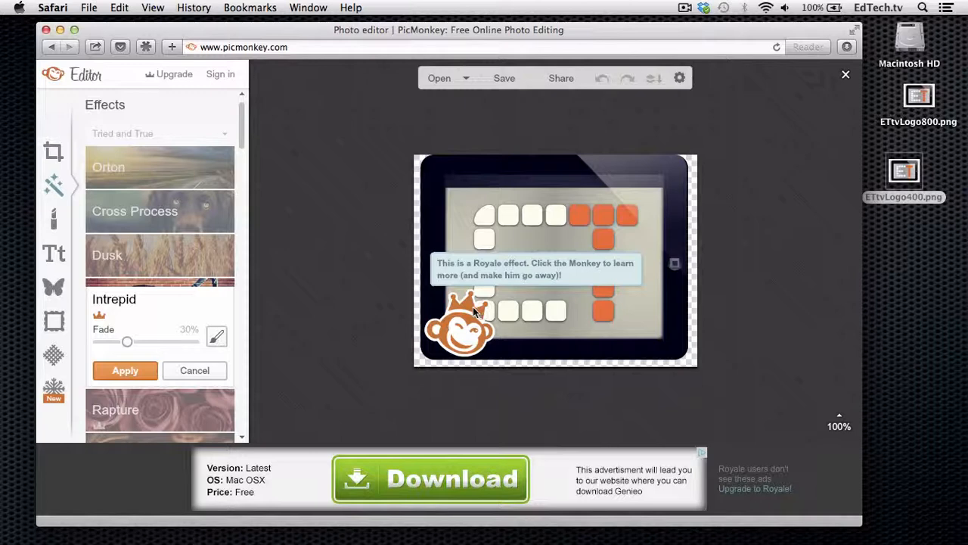
{"action": "left_click", "coordinate": [185, 375]}
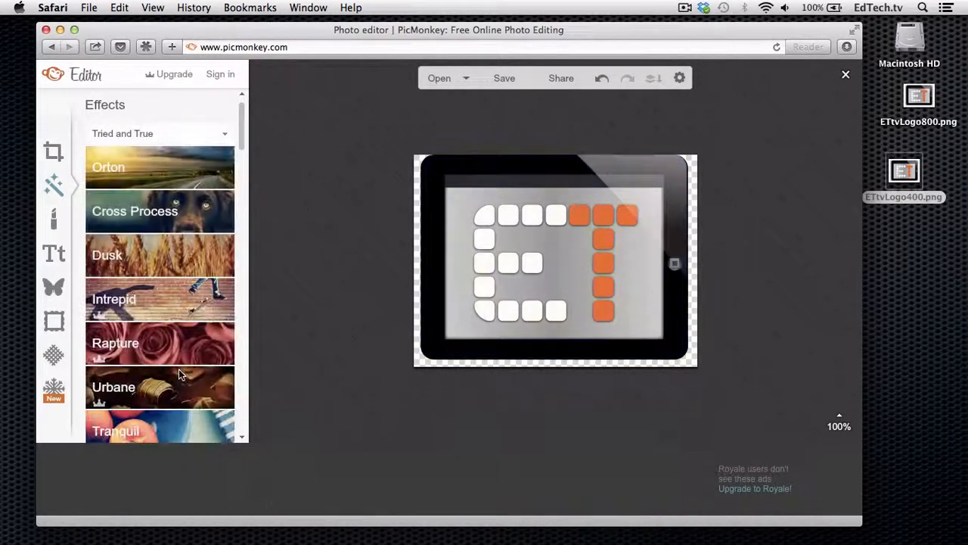
{"action": "left_click", "coordinate": [173, 264]}
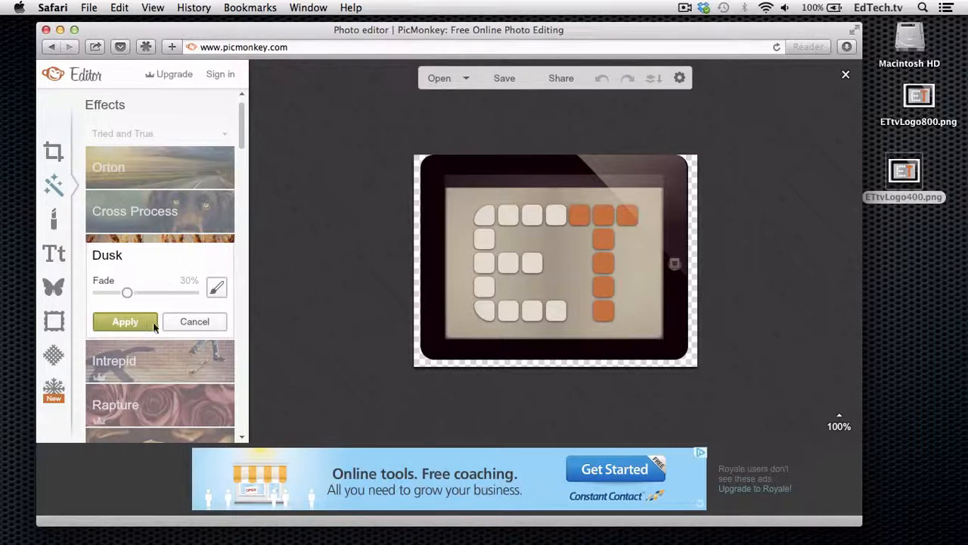
{"action": "left_click", "coordinate": [186, 323]}
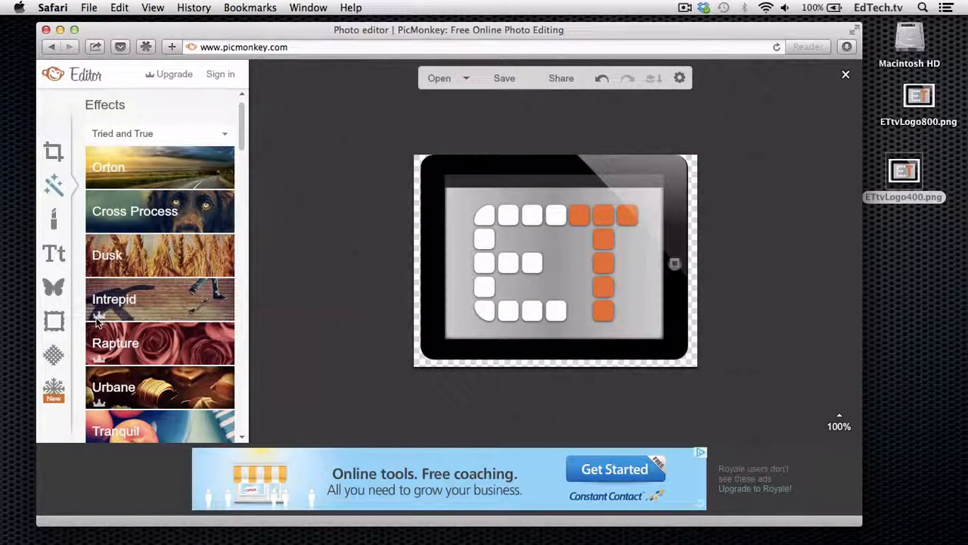
- Look through the Tried and True, Basic and Camera Look effects and the Touch Up tools
{"action": "mouse_move", "coordinate": [99, 318]}
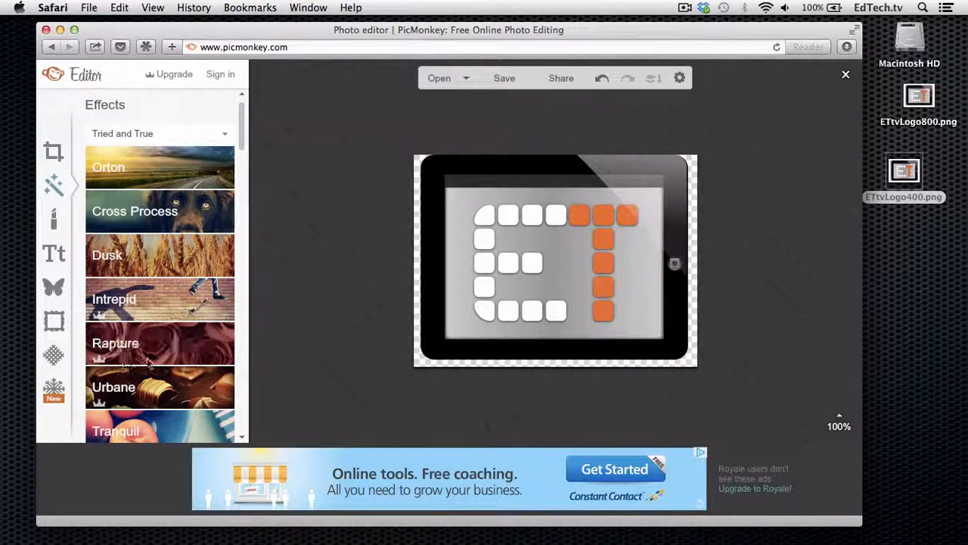
{"action": "scroll", "coordinate": [239, 185], "scroll_direction": "down", "scroll_amount": 5}
{"action": "scroll", "coordinate": [240, 186], "scroll_direction": "down", "scroll_amount": 1}
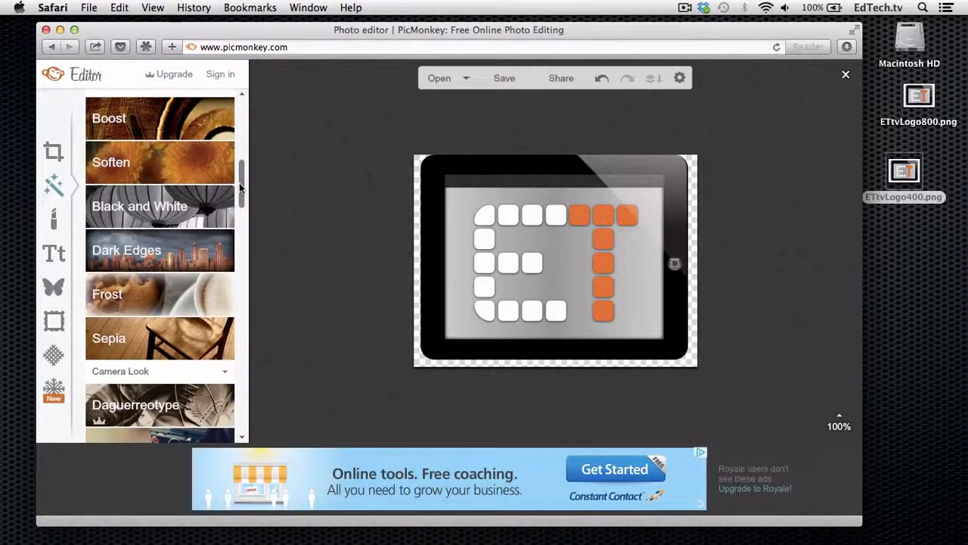
{"action": "scroll", "coordinate": [239, 187], "scroll_direction": "up", "scroll_amount": 1}
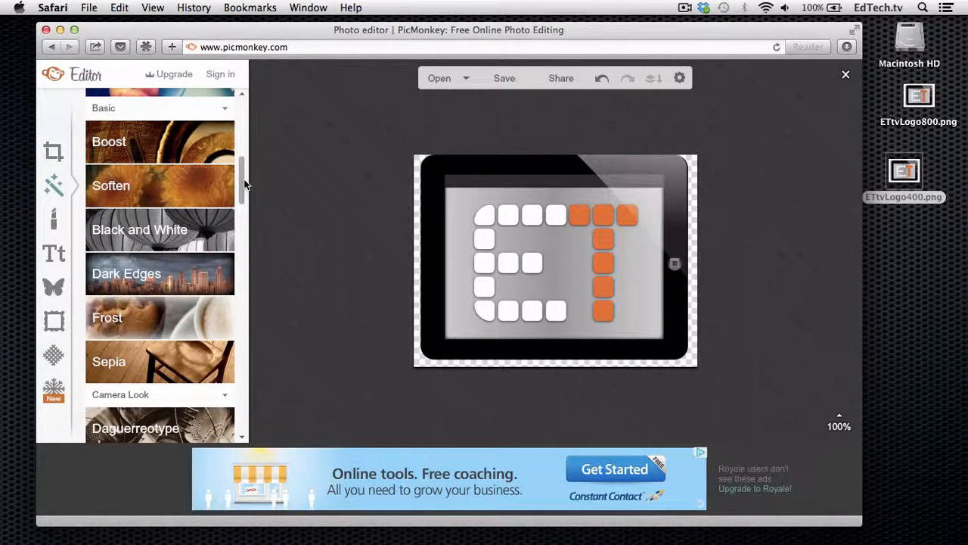
{"action": "scroll", "coordinate": [242, 184], "scroll_direction": "down", "scroll_amount": 5}
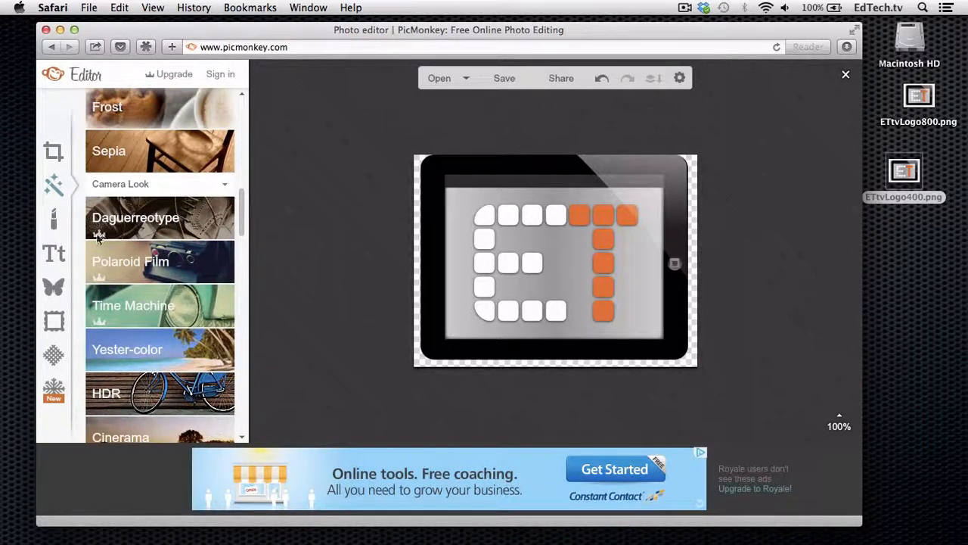
{"action": "mouse_move", "coordinate": [97, 235]}
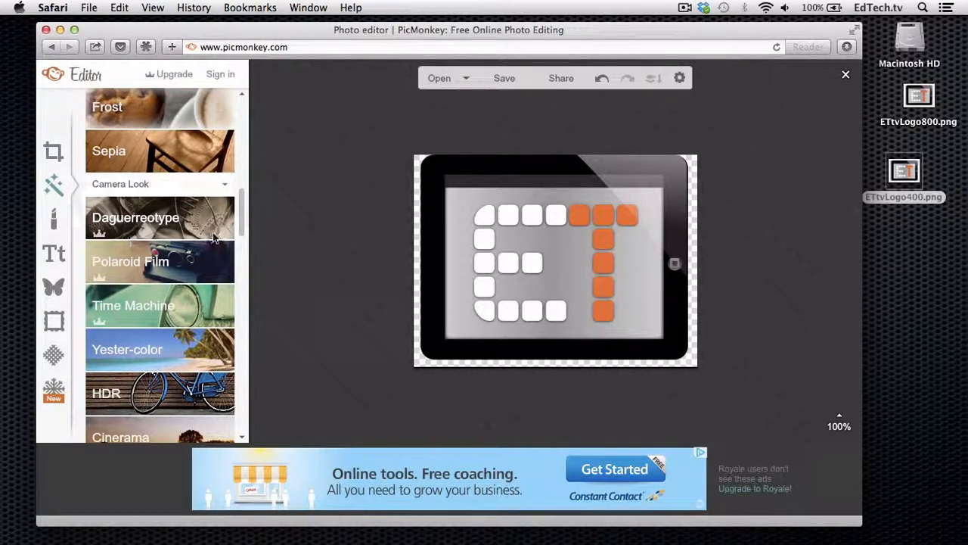
{"action": "left_click", "coordinate": [54, 221]}
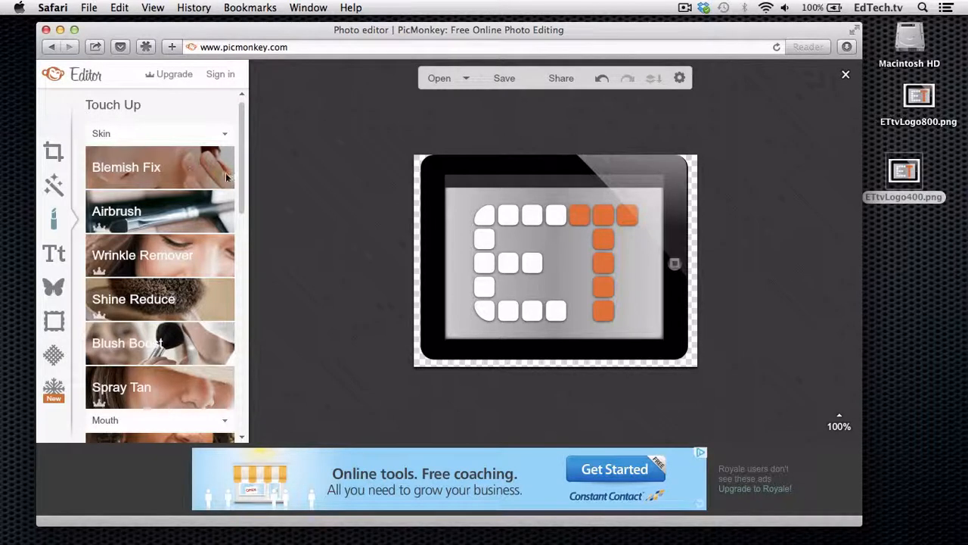
{"action": "mouse_move", "coordinate": [242, 173]}
{"action": "left_mouse_down"}
{"action": "mouse_move", "coordinate": [245, 230]}
{"action": "mouse_move", "coordinate": [245, 173]}
{"action": "left_mouse_up"}
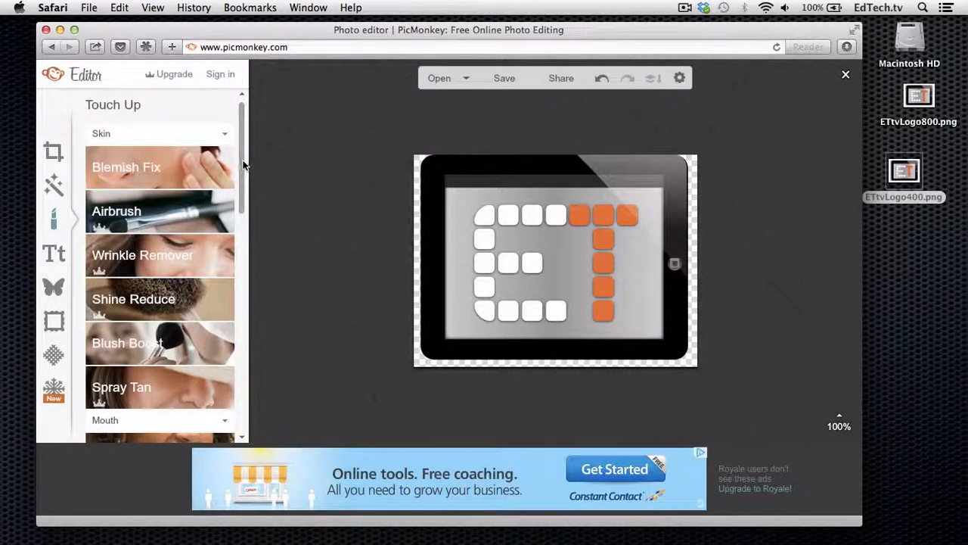
- Add a text box reading EdTech.tv over the middle of the logo
{"action": "left_click", "coordinate": [52, 257]}
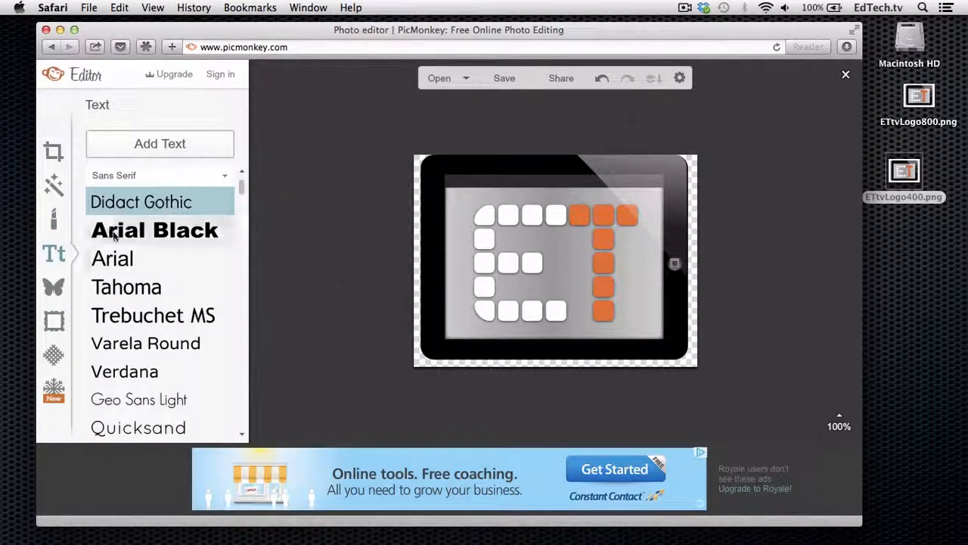
{"action": "left_click", "coordinate": [170, 151]}
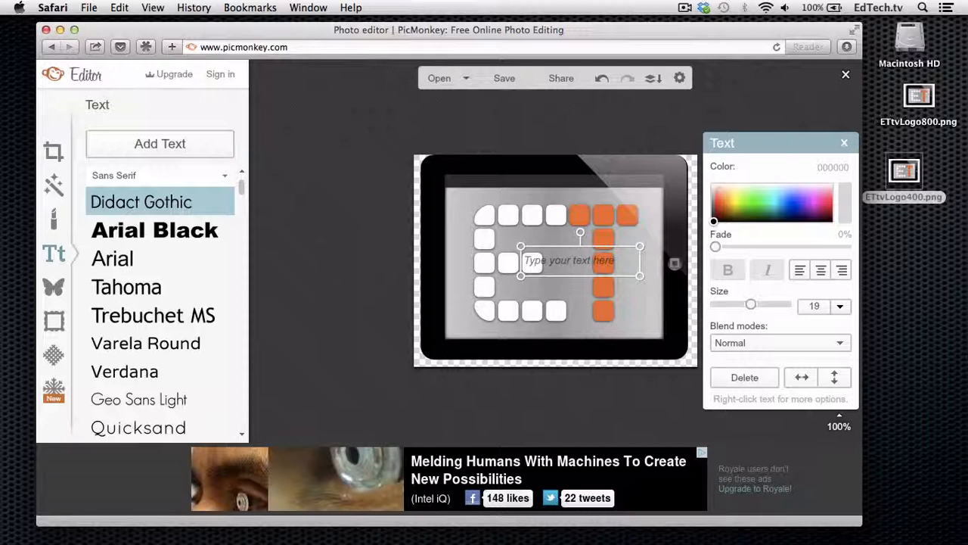
{"action": "left_click", "coordinate": [576, 259]}
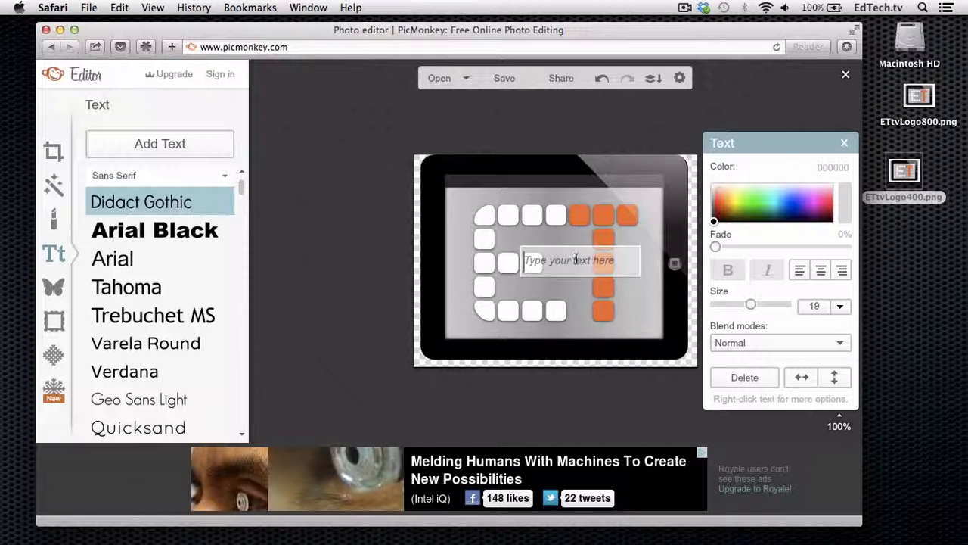
{"action": "type", "text": "EdTeh"}
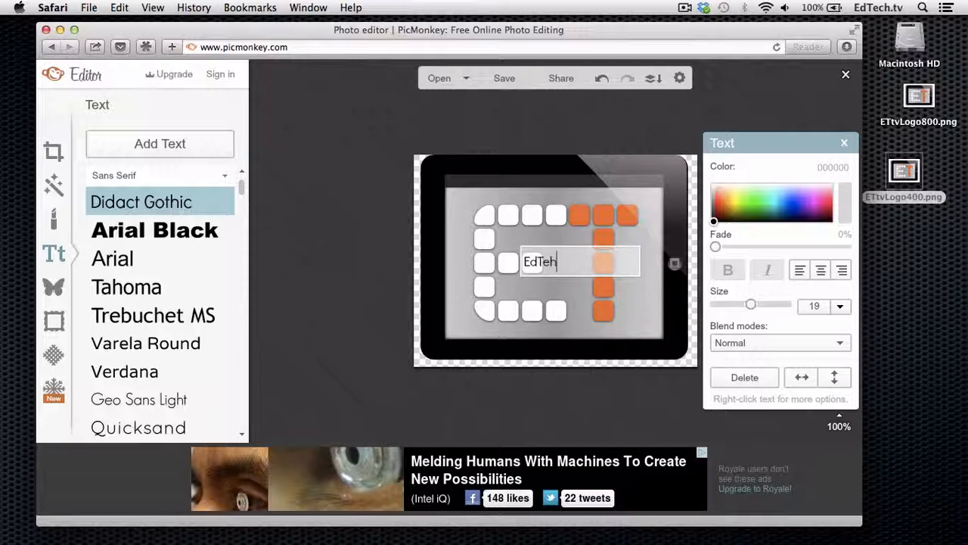
{"action": "key", "text": "BackSpace"}
{"action": "type", "text": "ch.tv"}
- Change the color of the whole EdTech.tv text to the orange-red ff3509
{"action": "left_click_drag", "start_coordinate": [715, 222], "coordinate": [717, 205]}
{"action": "triple_click", "coordinate": [586, 262]}
{"action": "left_click_drag", "start_coordinate": [714, 218], "coordinate": [718, 201]}
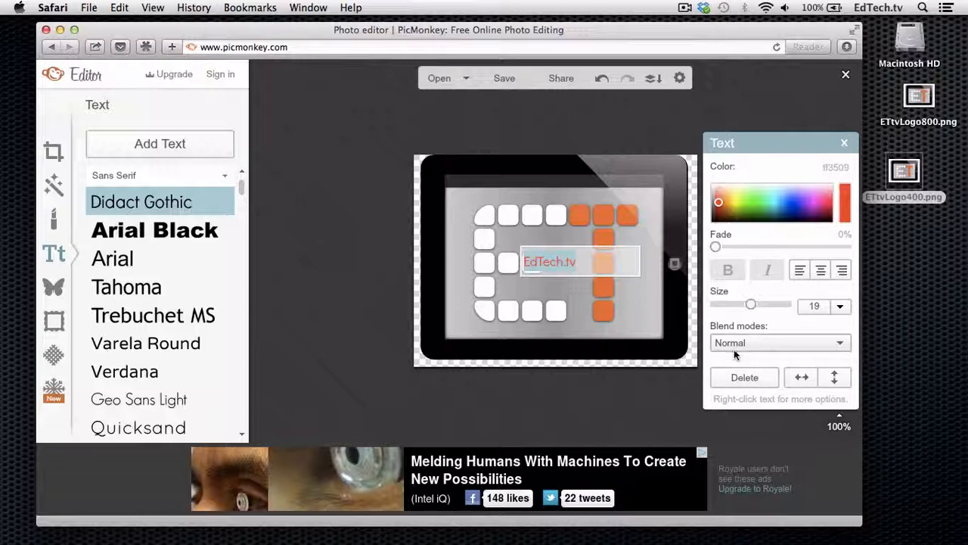
- Rotate the EdTech.tv text clockwise so it slopes diagonally down across the logo, and set its font to Arial Black
{"action": "left_click", "coordinate": [598, 261]}
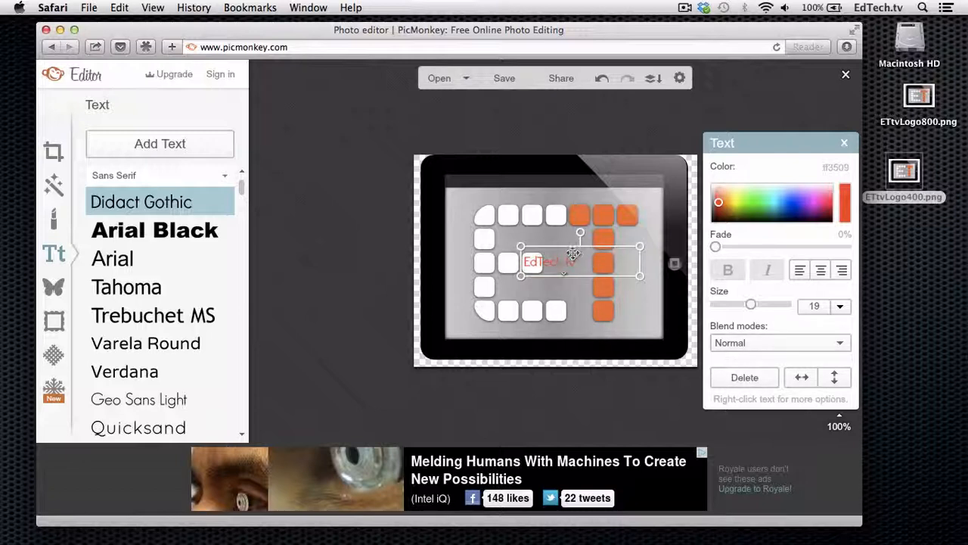
{"action": "left_click_drag", "start_coordinate": [567, 260], "coordinate": [599, 262]}
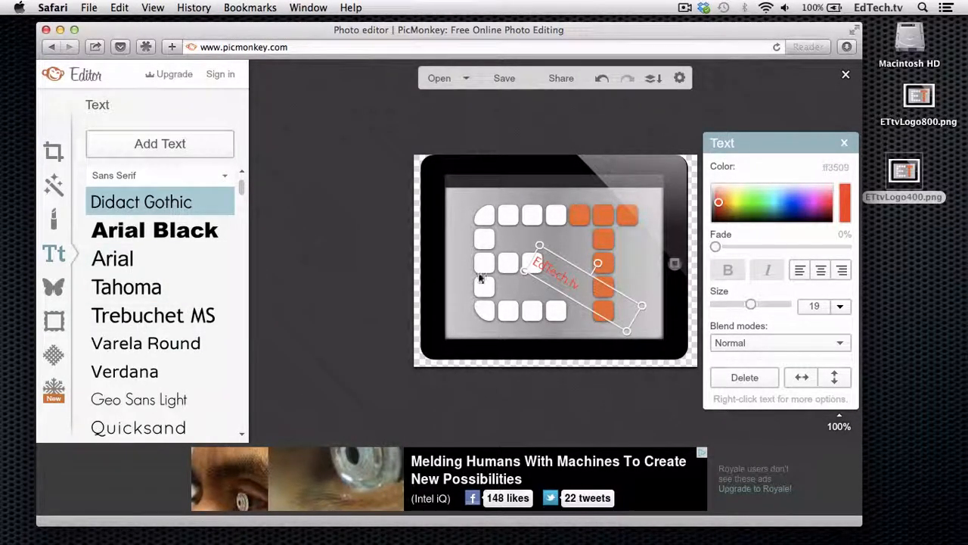
{"action": "left_click", "coordinate": [187, 232]}
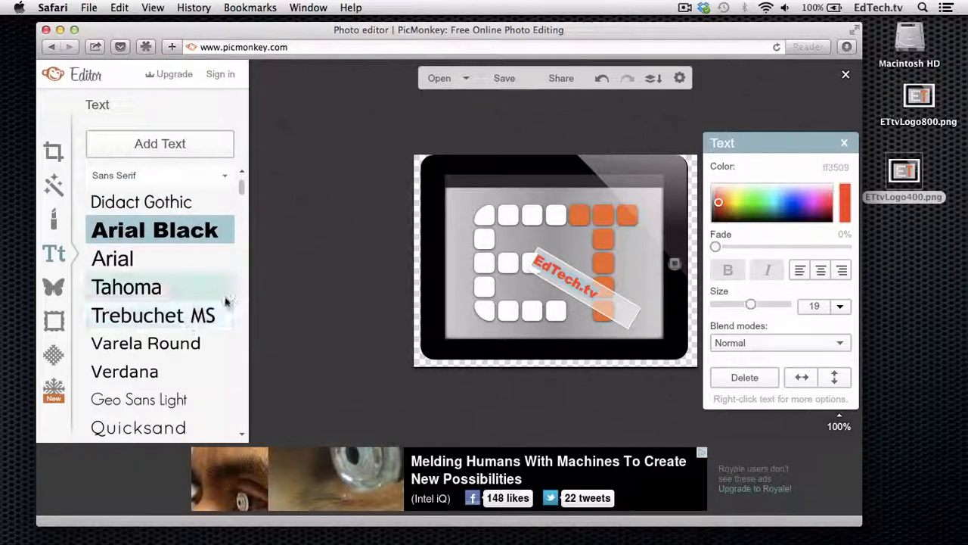
- Save the logo with its text to the Desktop as ETtvLogo400wtext in .png format
{"action": "left_click", "coordinate": [513, 79]}
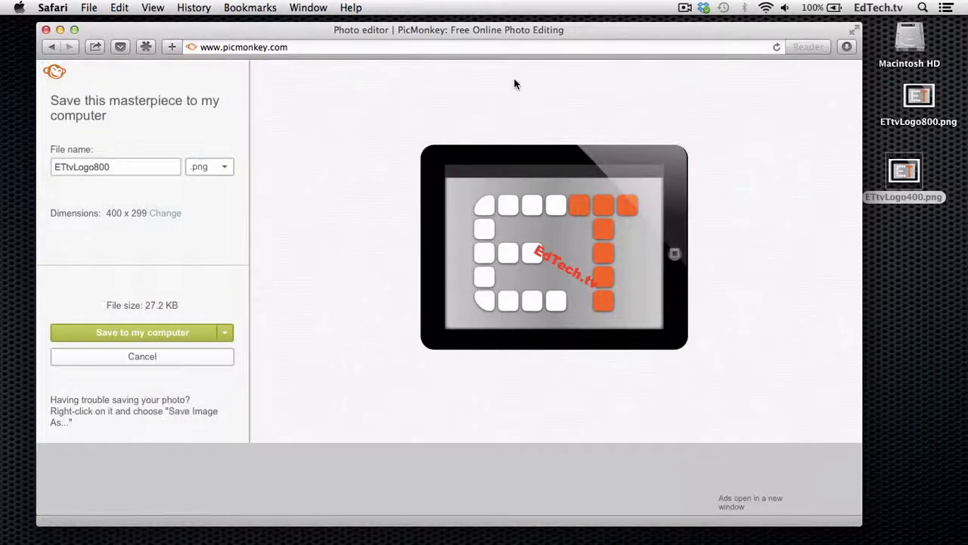
{"action": "left_click", "coordinate": [109, 167]}
{"action": "key", "text": "BackSpace"}
{"action": "key", "text": "BackSpace"}
{"action": "key", "text": "BackSpace"}
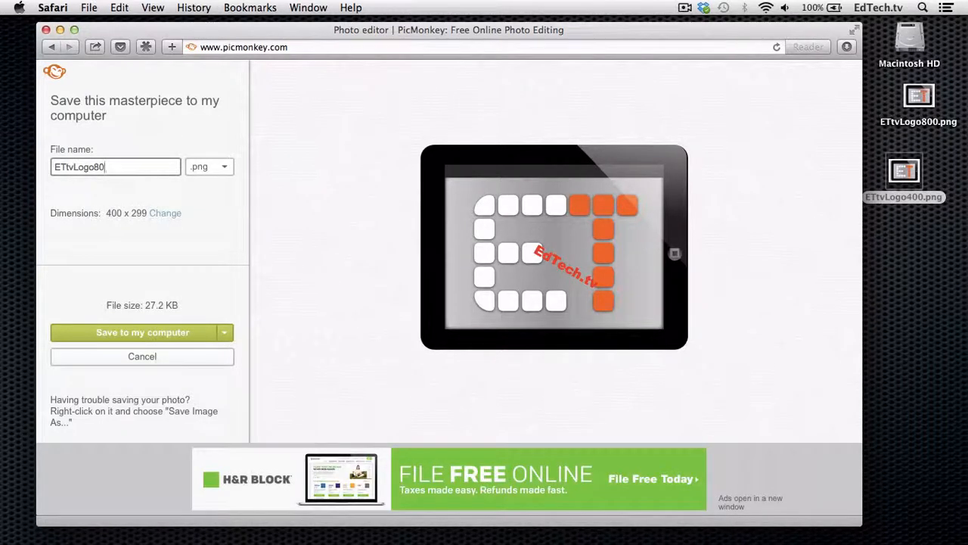
{"action": "type", "text": "400wtext"}
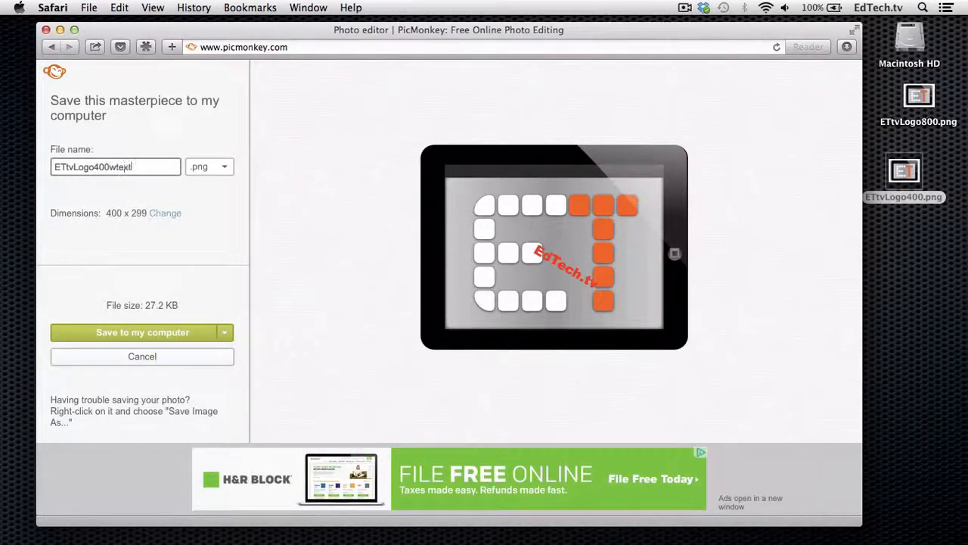
{"action": "left_click", "coordinate": [157, 337]}
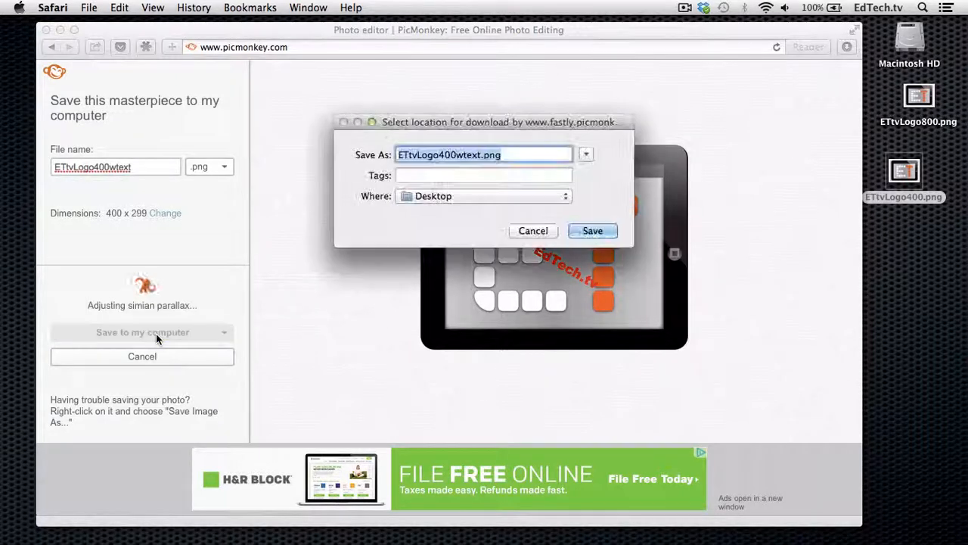
{"action": "left_click", "coordinate": [590, 230]}
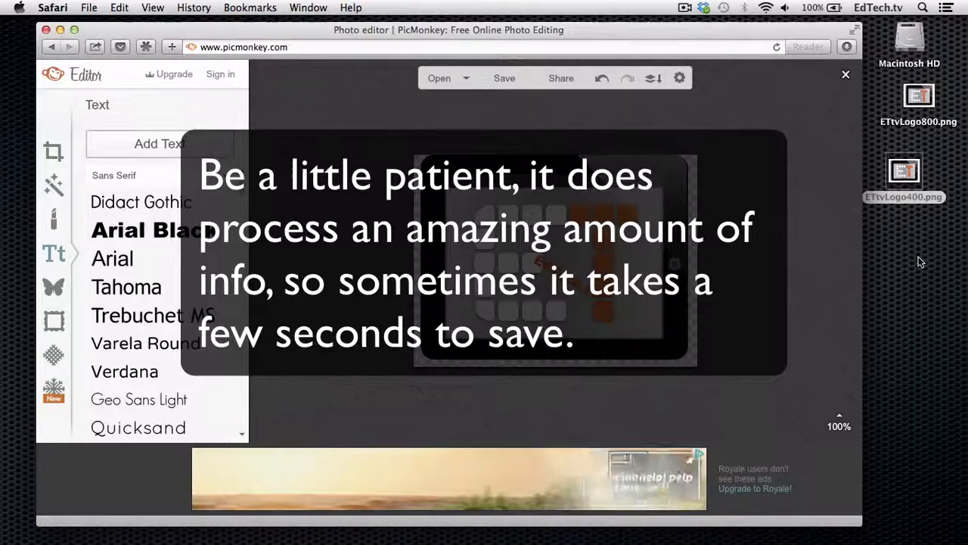
- Preview ETtvLogo400wtext.png from the desktop to check the saved text, and close the preview
{"action": "left_click", "coordinate": [906, 237]}
{"action": "key", "text": "space"}
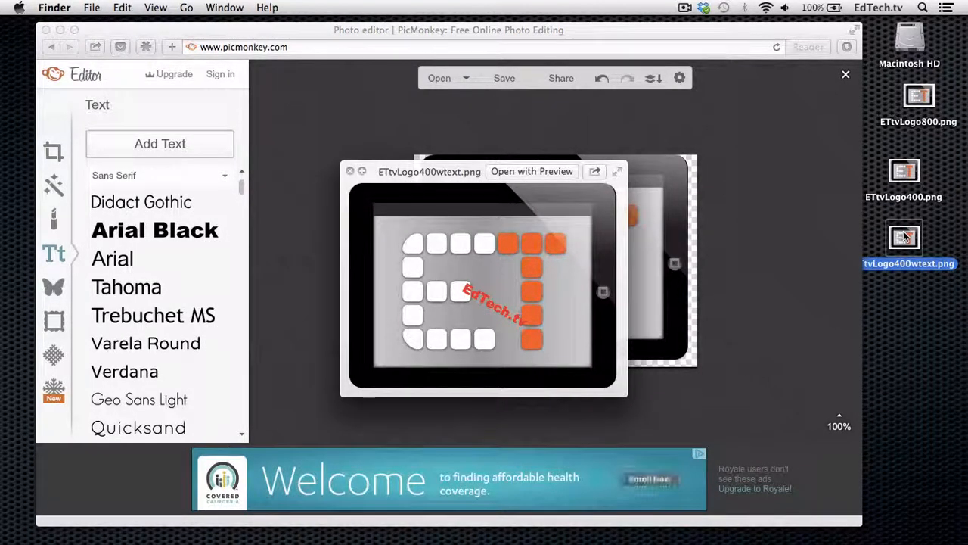
{"action": "key", "text": "space"}
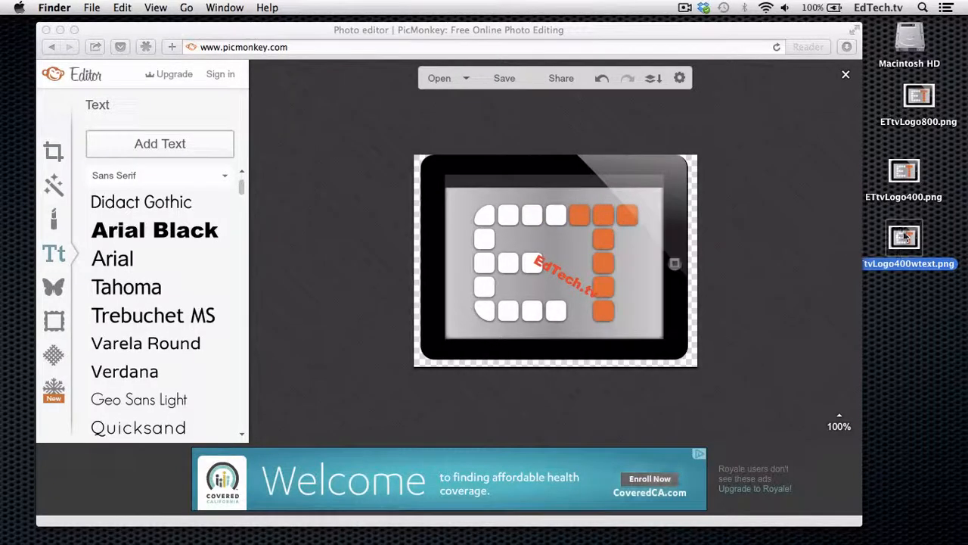
- Return to the photo editor in Safari and look through the available overlays, frames and textures
{"action": "left_click", "coordinate": [53, 293]}
{"action": "left_click", "coordinate": [53, 293]}
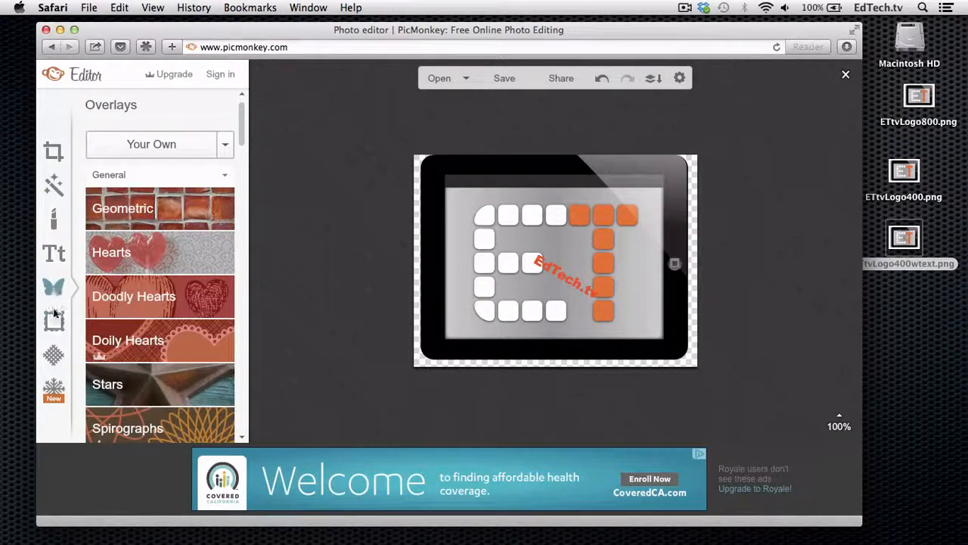
{"action": "left_click", "coordinate": [54, 323]}
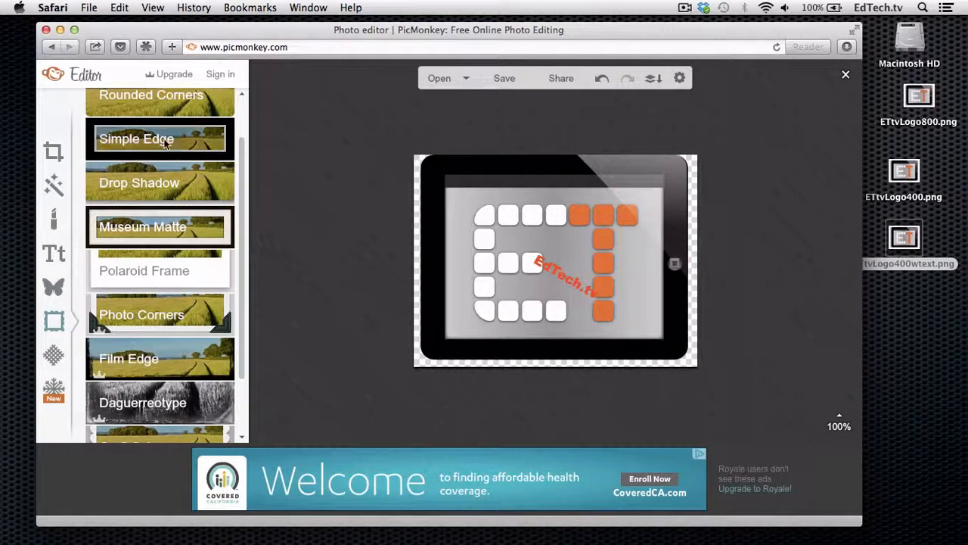
{"action": "left_click_drag", "start_coordinate": [242, 142], "coordinate": [239, 111]}
{"action": "left_click", "coordinate": [54, 356]}
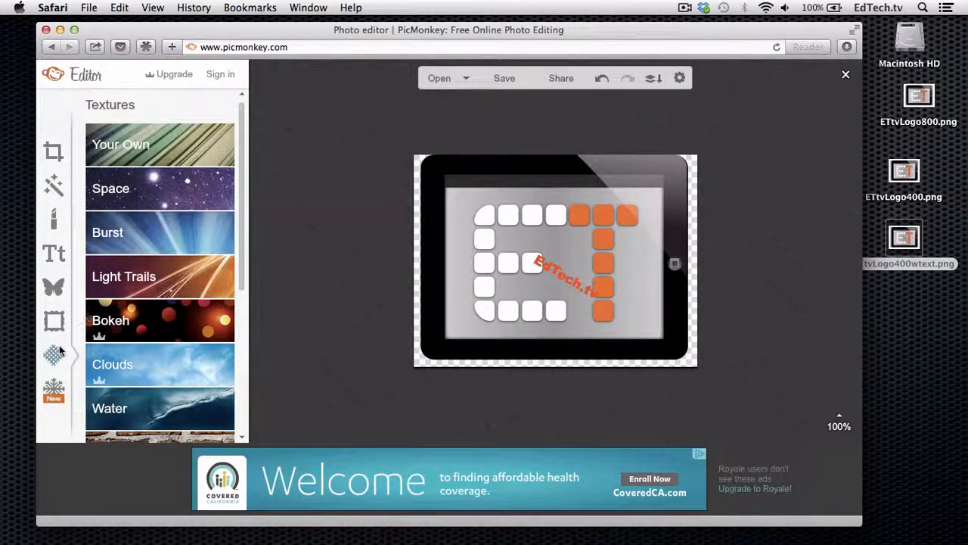